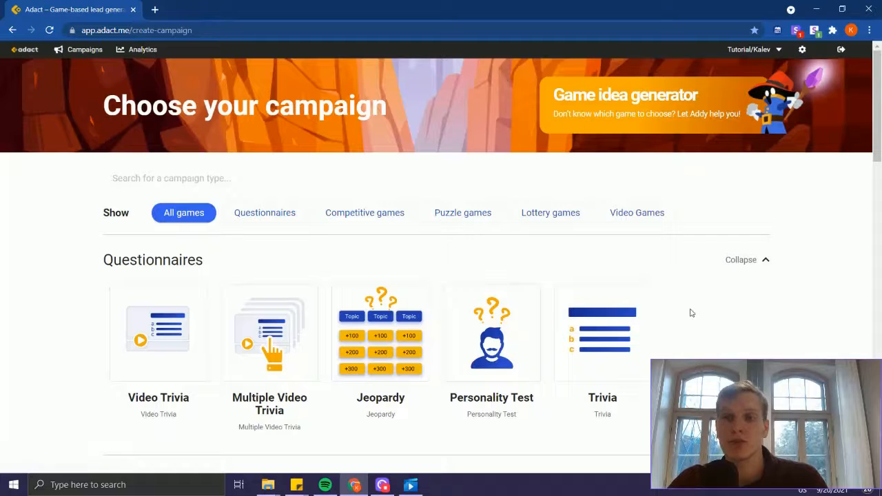
# Step: Create a new campaign of the Trivia type from the Questionnaires games
pyautogui.scroll(-1, 692, 311)
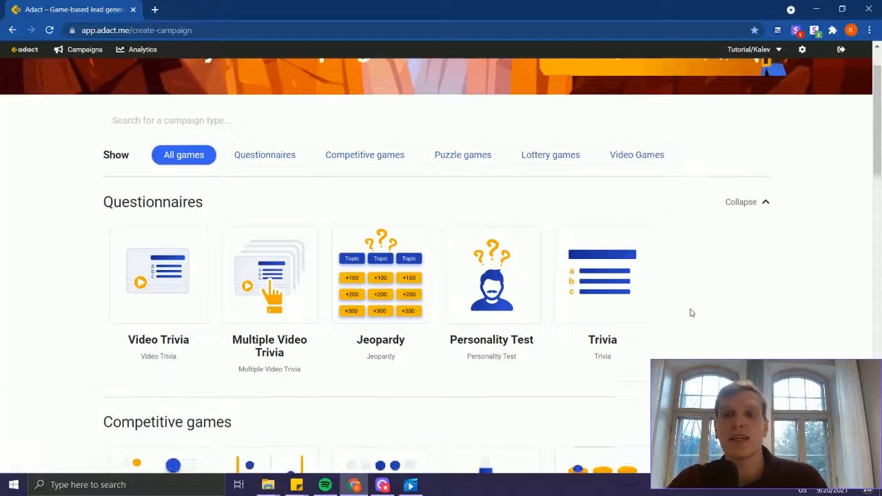
pyautogui.click(608, 275)
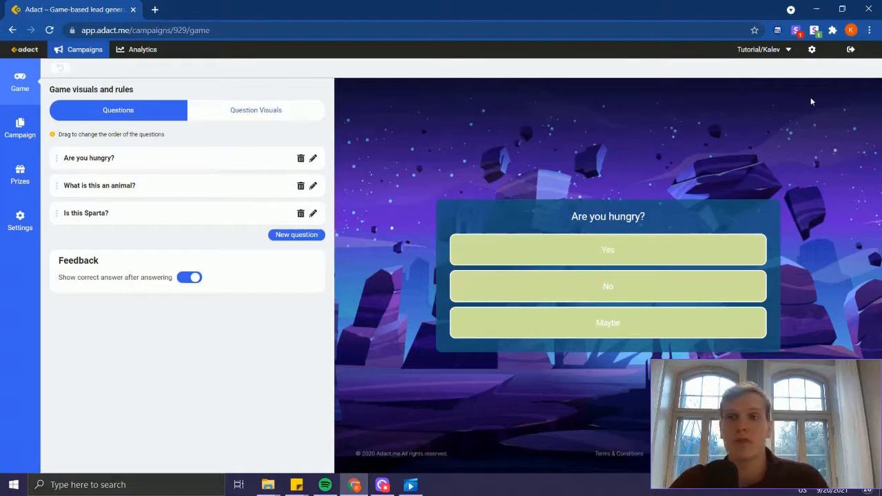
# Step: Delete the three sample questions "Is this Sparta?", "What is this an animal?" and "Are you hungry?" from the game
pyautogui.click(299, 215)
pyautogui.click(282, 186)
pyautogui.click(299, 186)
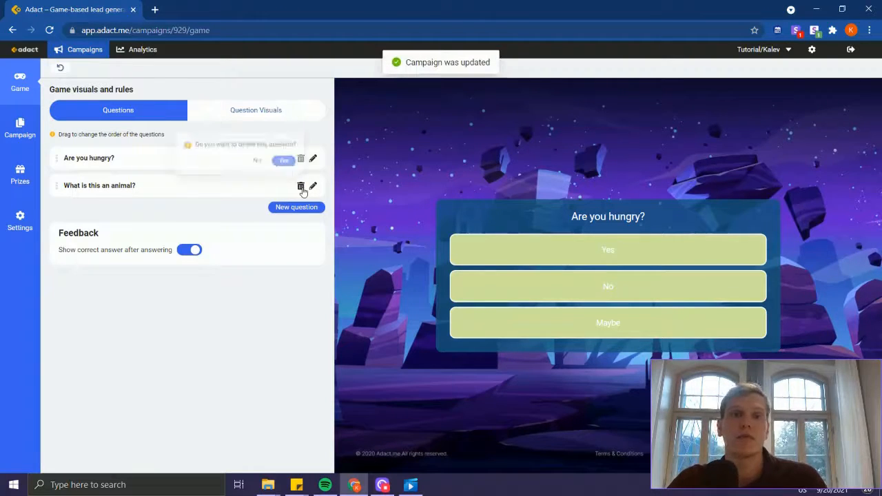
pyautogui.click(282, 157)
pyautogui.click(301, 159)
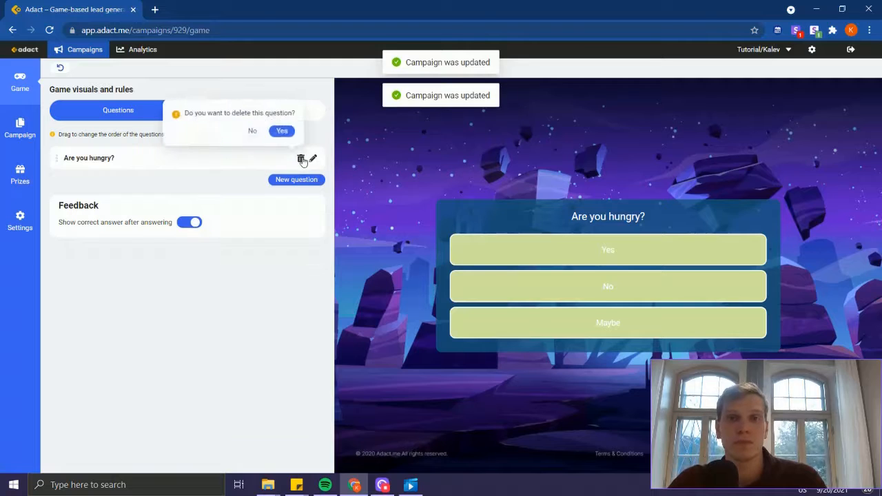
pyautogui.click(282, 131)
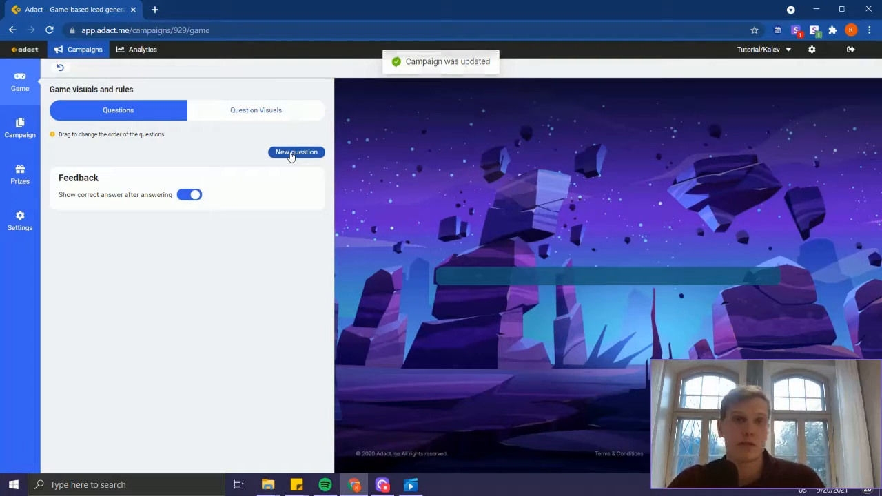
# Step: Start a new question with the text "Can mushrooms be poisonous?"
pyautogui.click(290, 155)
pyautogui.click(388, 176)
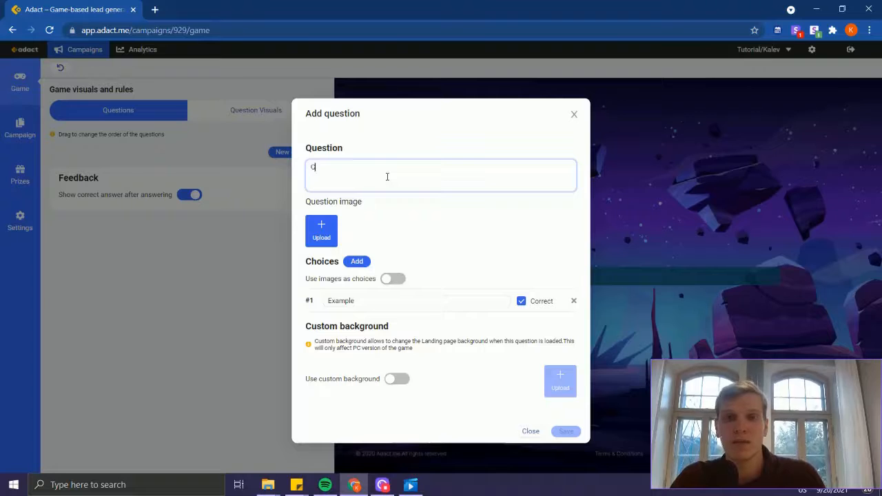
pyautogui.write('Can mushrooms ')
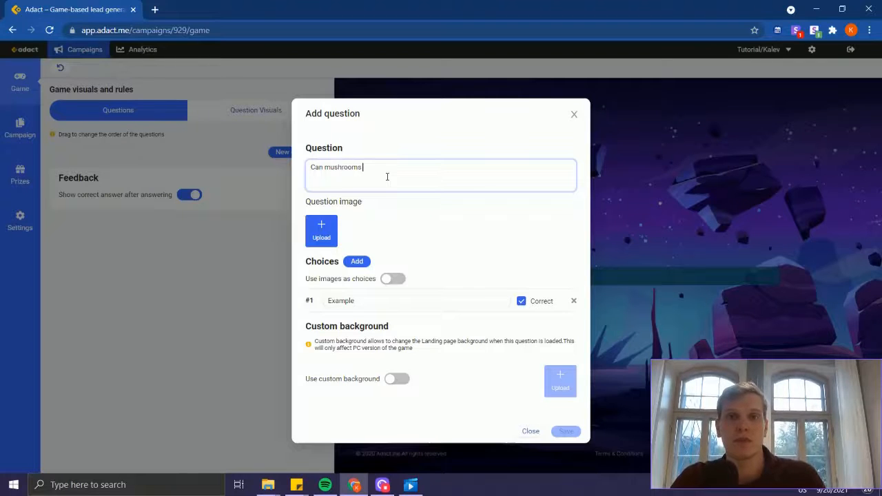
pyautogui.write('be poisonous?')
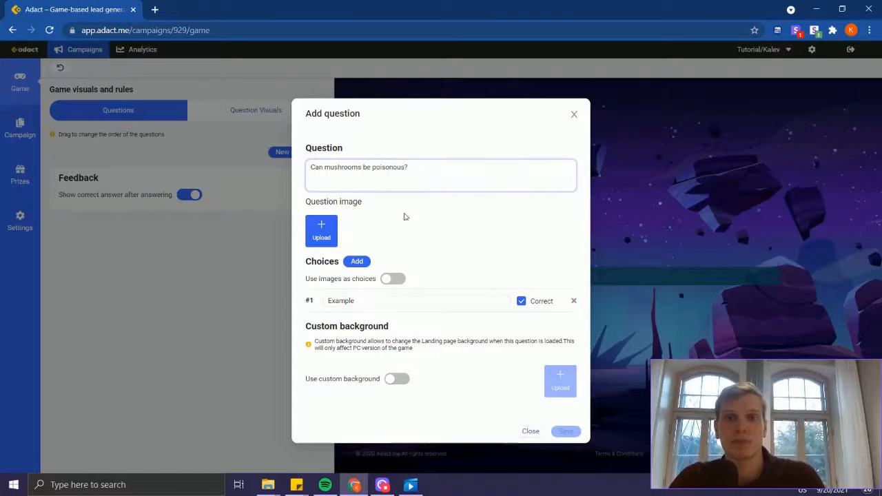
pyautogui.click(410, 240)
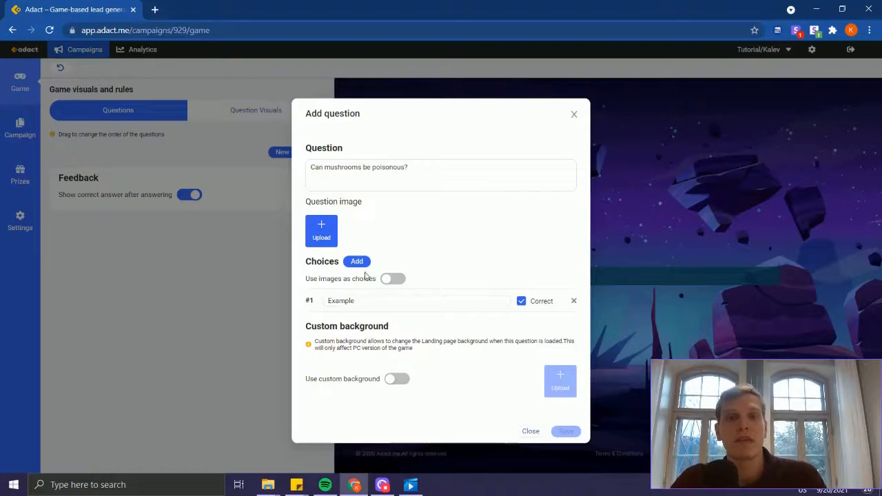
# Step: Add a second choice, name the choices "Yes" and "No" with "Yes" as the correct one, and save the question
pyautogui.click(360, 266)
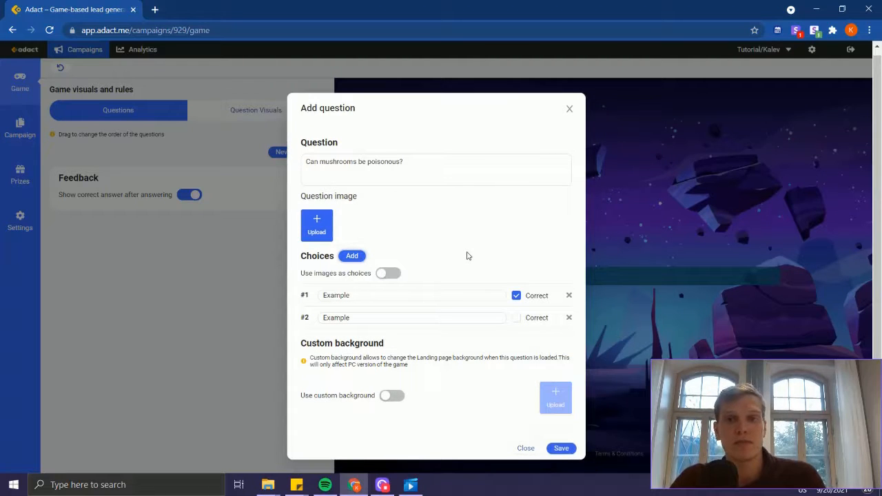
pyautogui.click(364, 298)
pyautogui.doubleClick(364, 298)
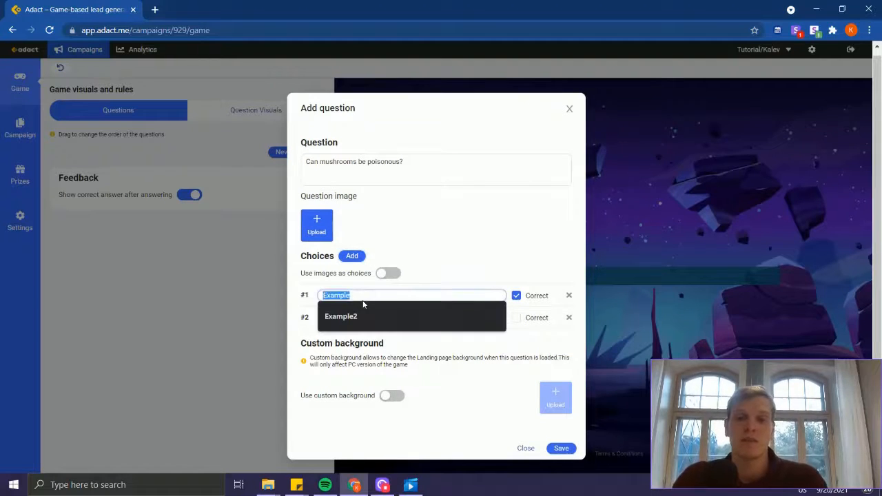
pyautogui.write('Yes')
pyautogui.press('Tab')
pyautogui.write('No')
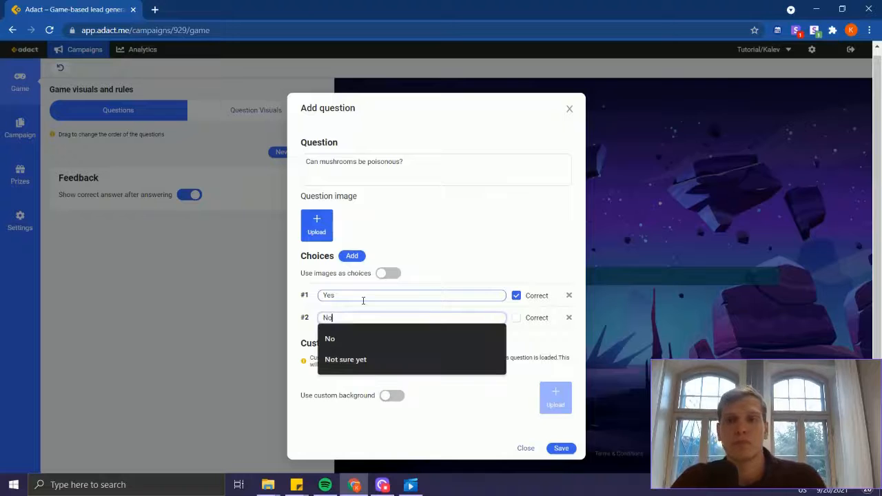
pyautogui.click(474, 238)
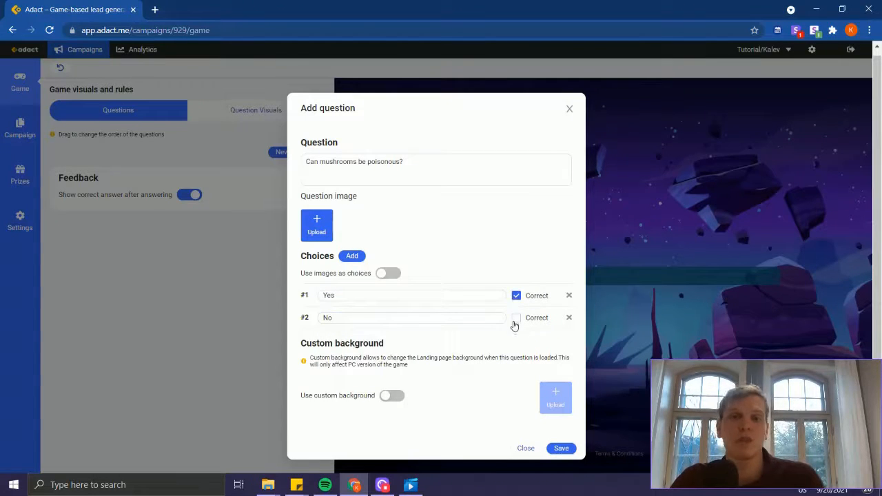
pyautogui.click(561, 449)
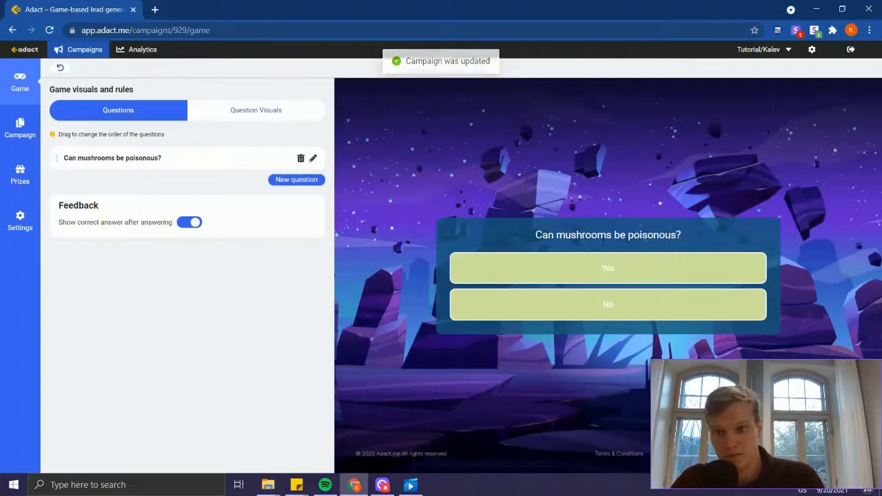
pyautogui.tripleClick(603, 238)
pyautogui.doubleClick(596, 238)
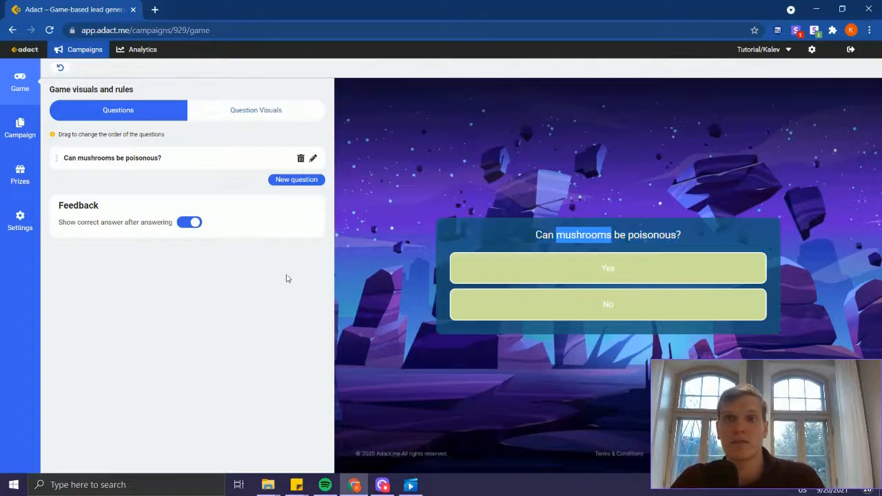
pyautogui.click(278, 279)
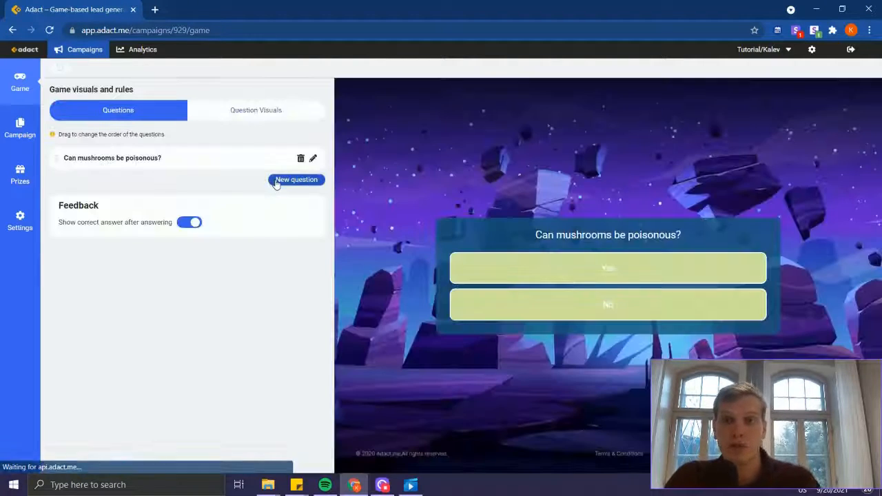
# Step: Start another question with the text "Which of these mushrooms is poisonous?"
pyautogui.click(276, 180)
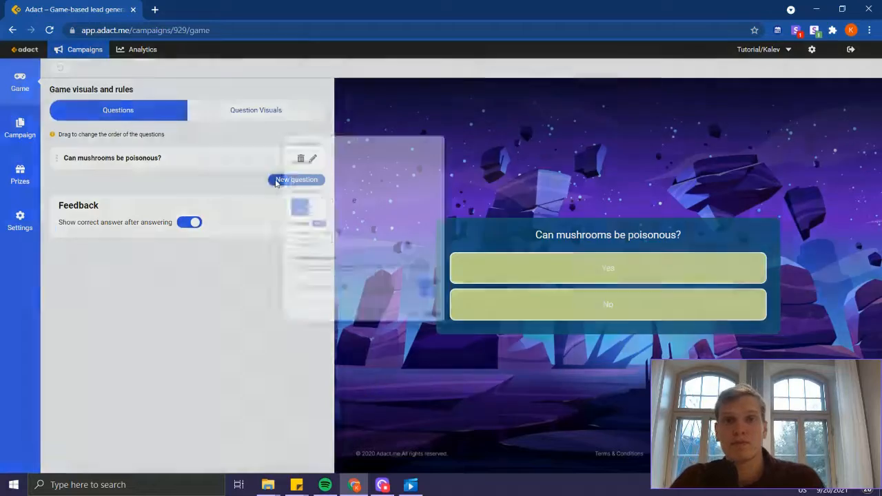
pyautogui.click(400, 189)
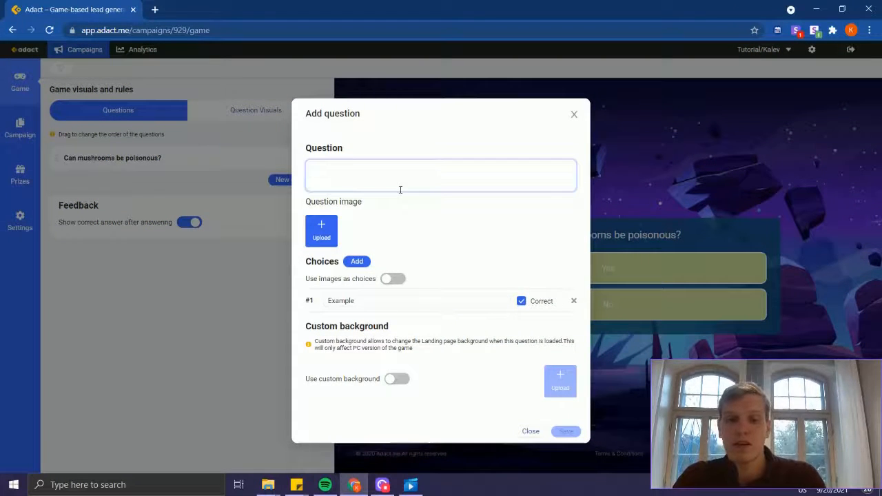
pyautogui.write('Which ')
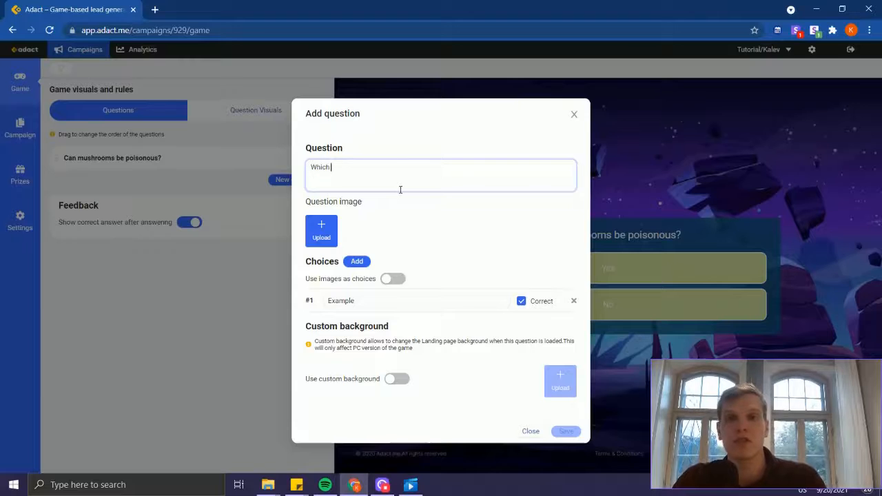
pyautogui.write('of these mushrooms')
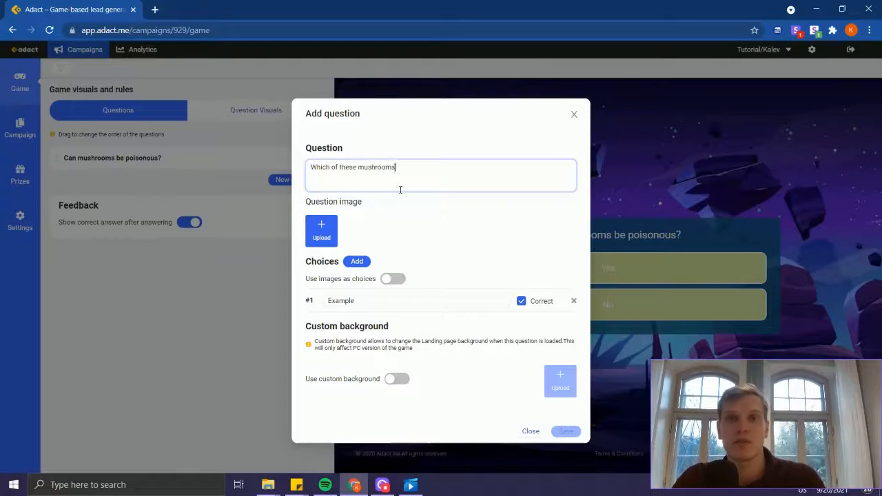
pyautogui.write(' is poisonous?')
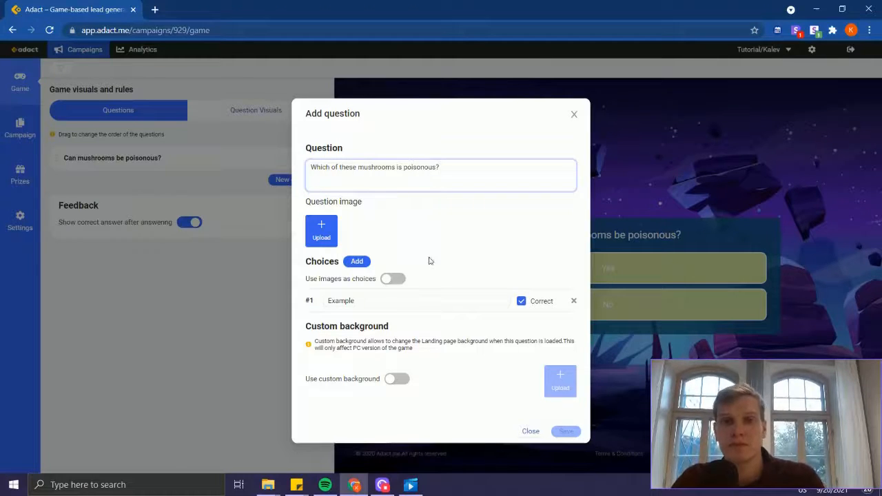
pyautogui.click(429, 261)
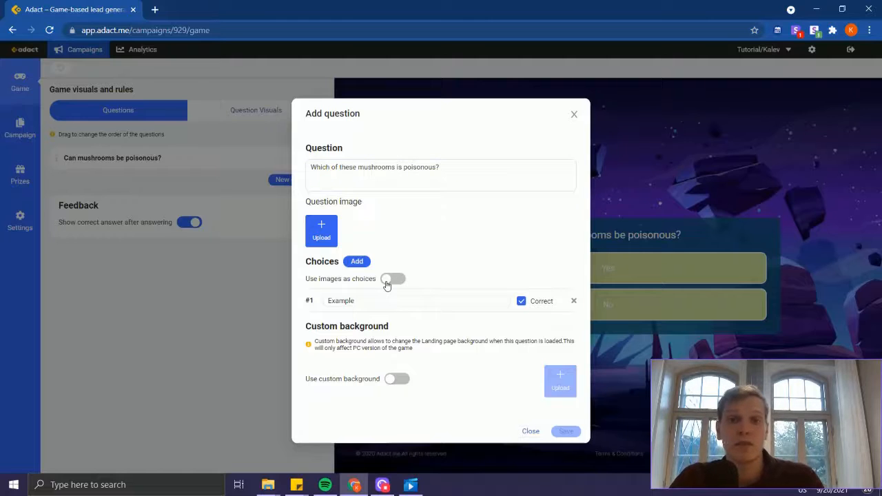
# Step: Add a second choice to the question and enable using images as choices
pyautogui.click(357, 261)
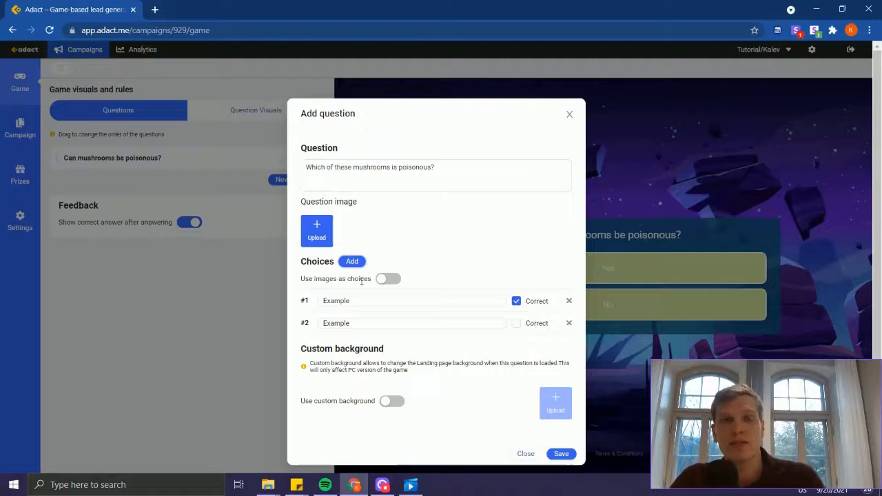
pyautogui.click(389, 279)
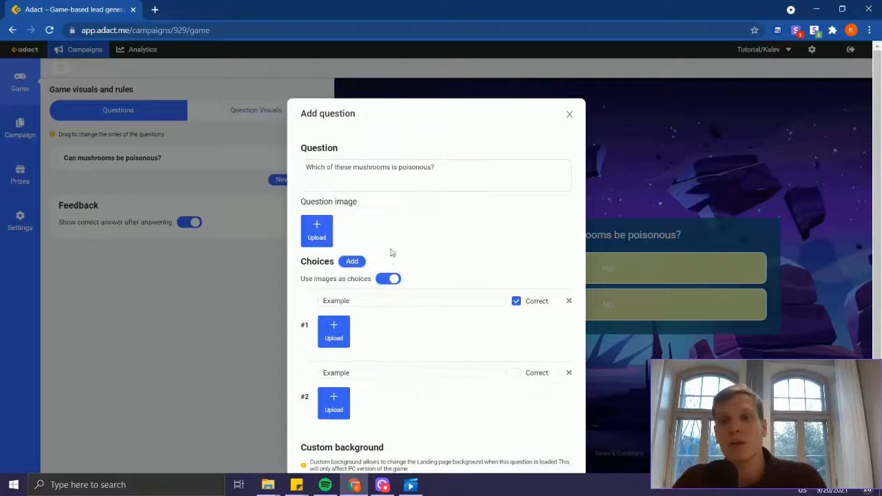
pyautogui.scroll(-2, 398, 210)
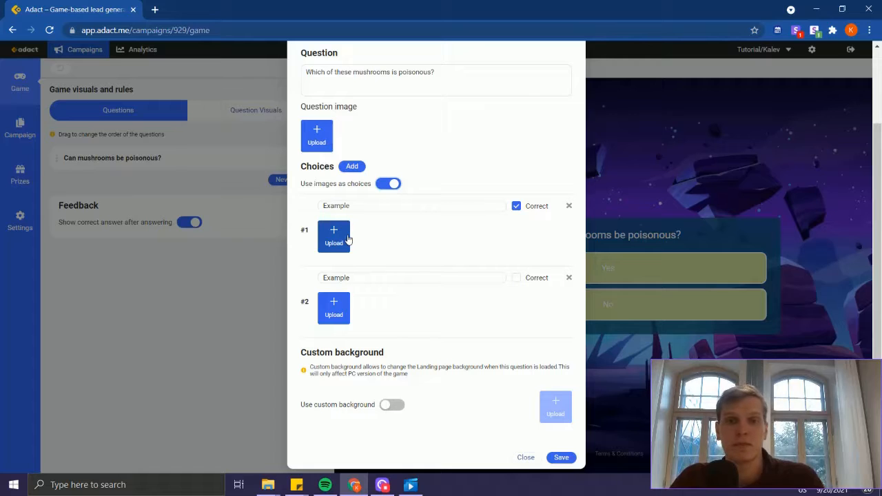
pyautogui.click(348, 238)
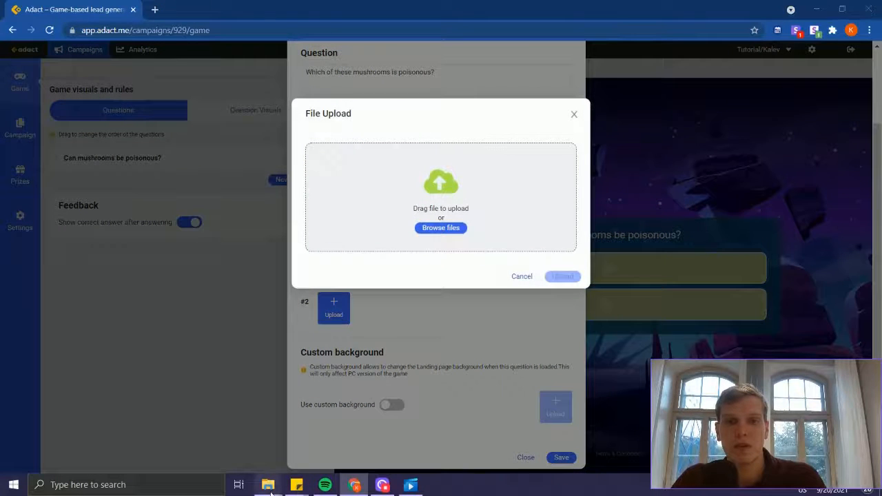
pyautogui.moveTo(262, 475)
pyautogui.click(214, 431)
pyautogui.moveTo(430, 137); pyautogui.dragTo(343, 197)
pyautogui.click(564, 225)
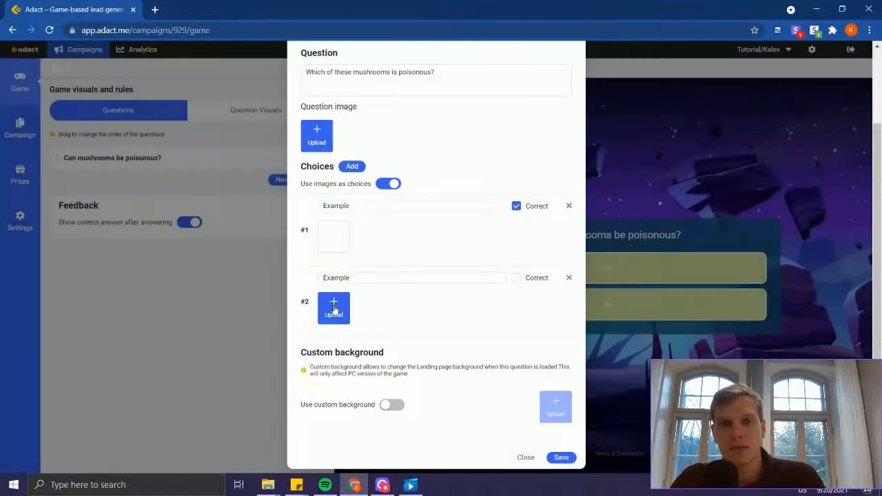
pyautogui.click(335, 307)
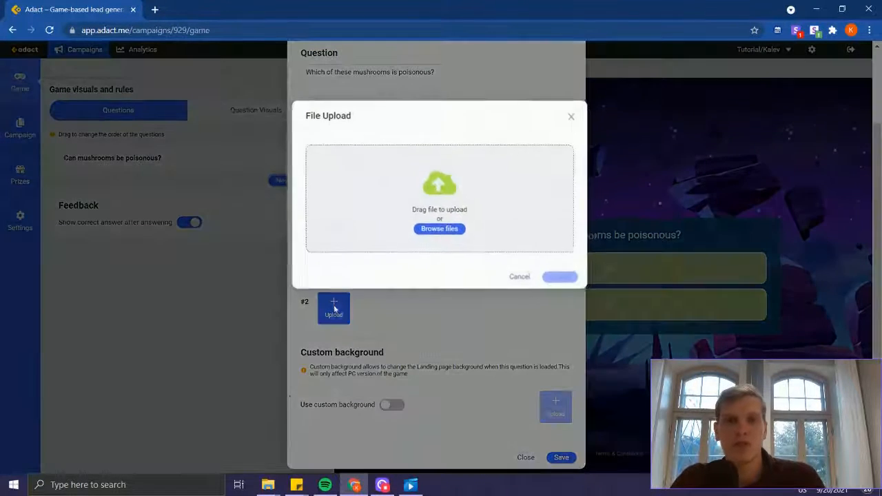
pyautogui.moveTo(268, 485)
pyautogui.click(214, 442)
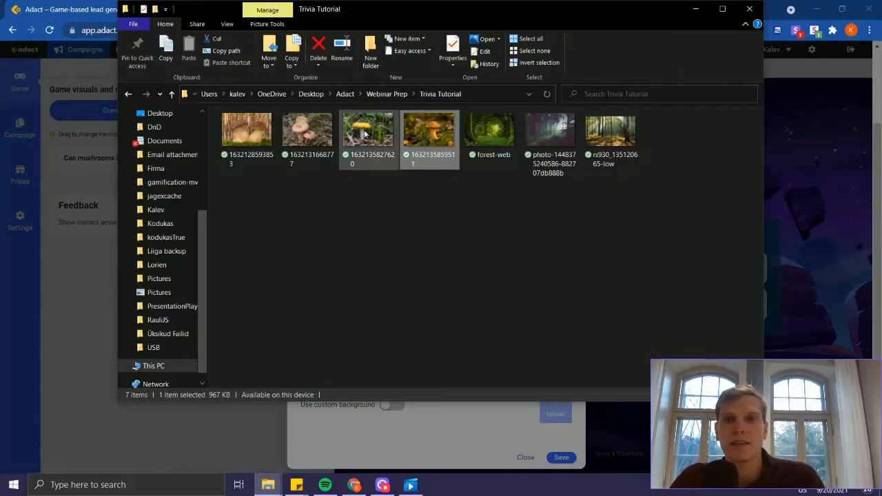
pyautogui.moveTo(377, 143); pyautogui.dragTo(430, 204)
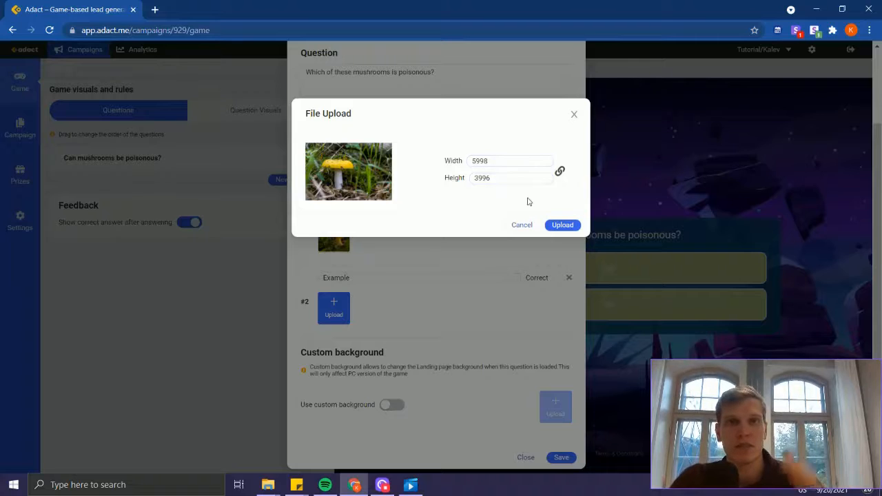
pyautogui.click(563, 226)
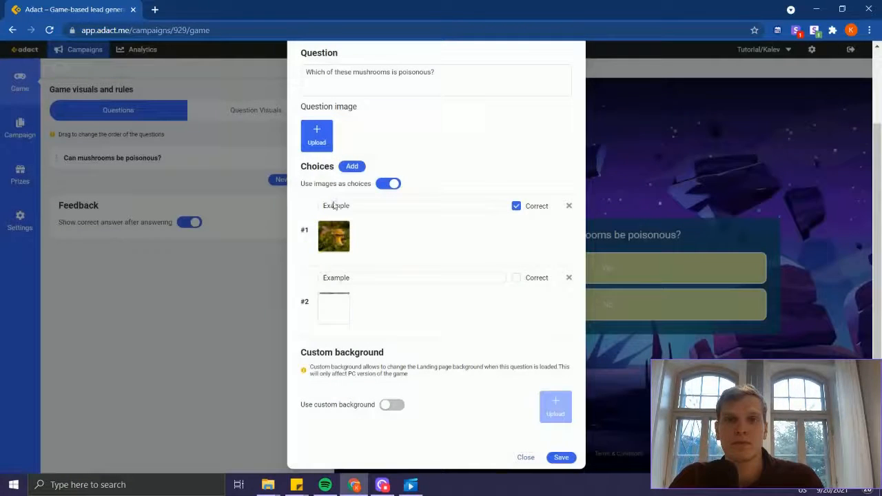
# Step: Name the first image choice "Option A" and the second "Option B"
pyautogui.doubleClick(335, 206)
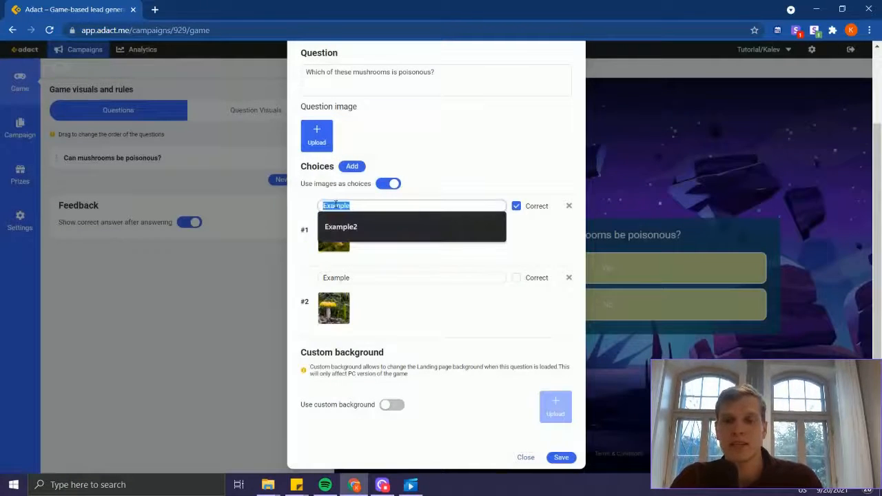
pyautogui.write('Optio')
pyautogui.click(338, 234)
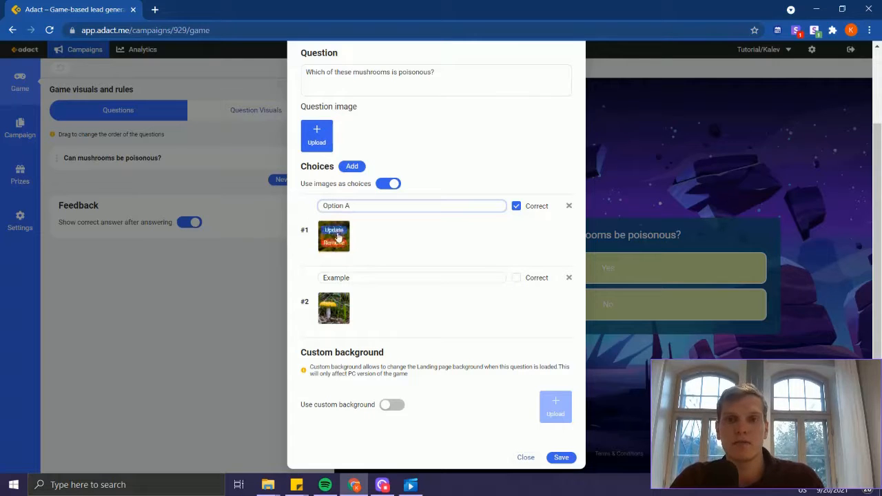
pyautogui.doubleClick(336, 278)
pyautogui.write('Option B')
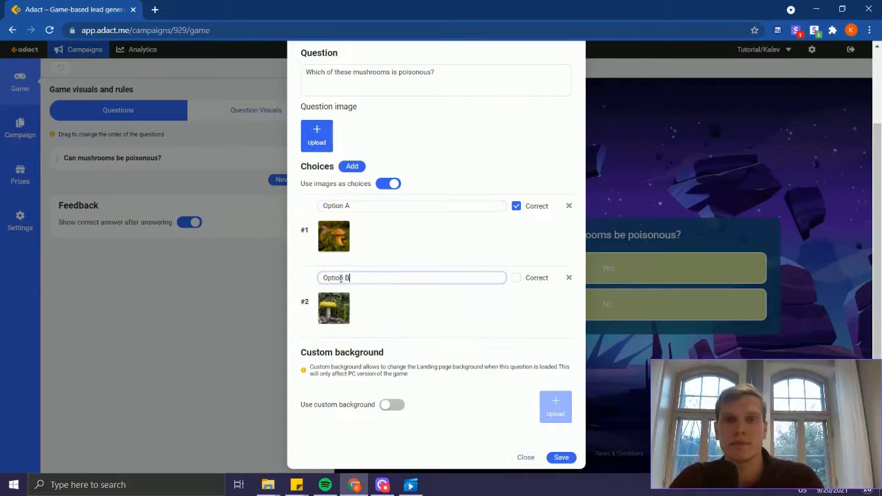
pyautogui.click(406, 253)
pyautogui.scroll(-1, 406, 253)
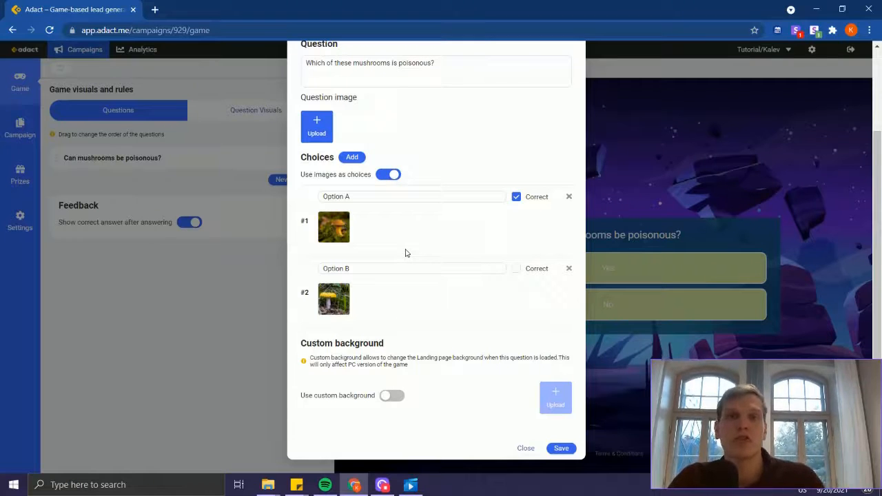
# Step: Enable a custom background for the question, upload the forest picture rs930_135120665-low for it, and save the question
pyautogui.click(391, 400)
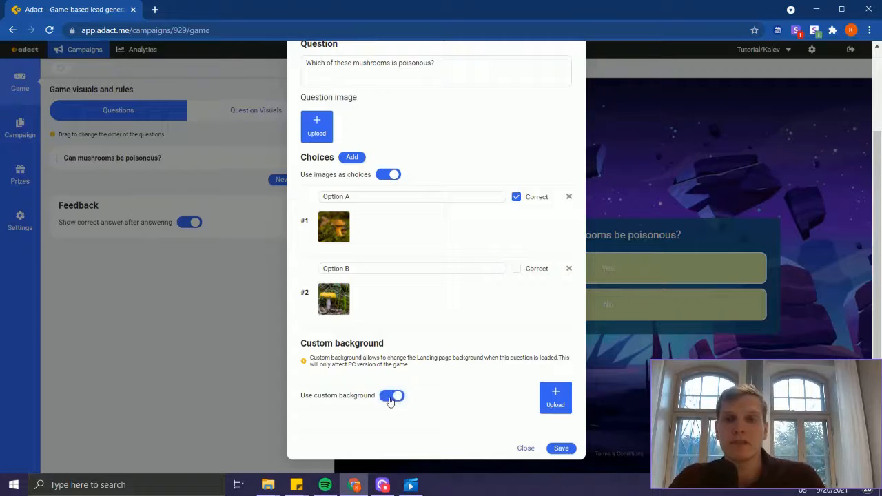
pyautogui.click(551, 403)
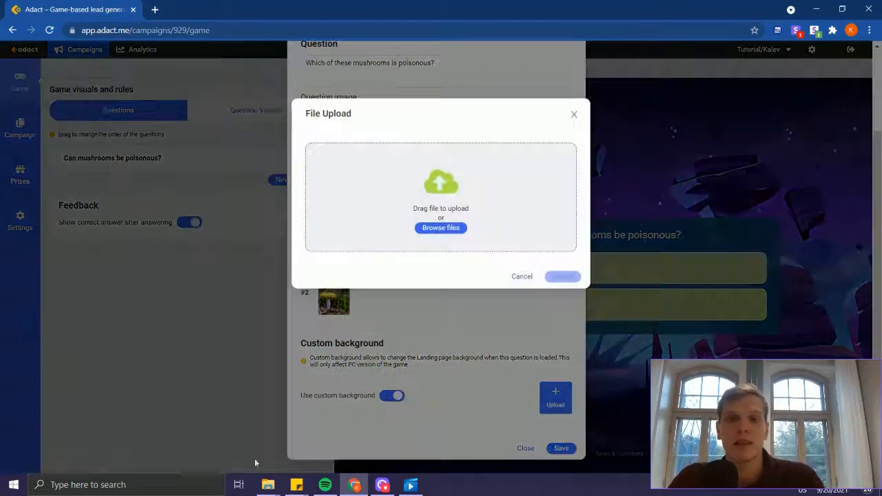
pyautogui.moveTo(268, 485)
pyautogui.click(199, 436)
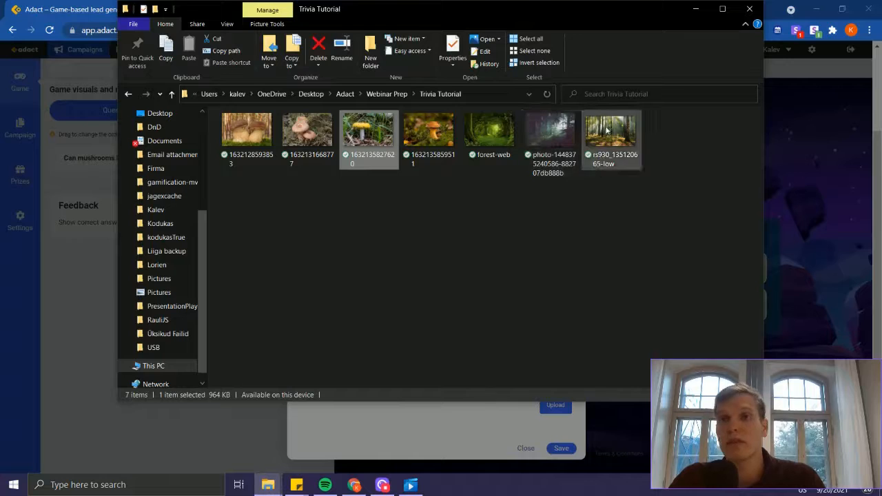
pyautogui.moveTo(597, 164); pyautogui.dragTo(468, 216)
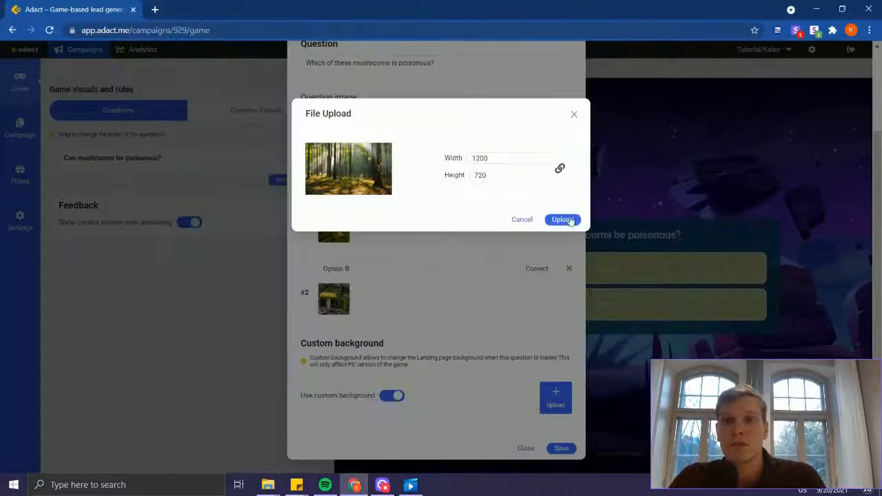
pyautogui.click(572, 221)
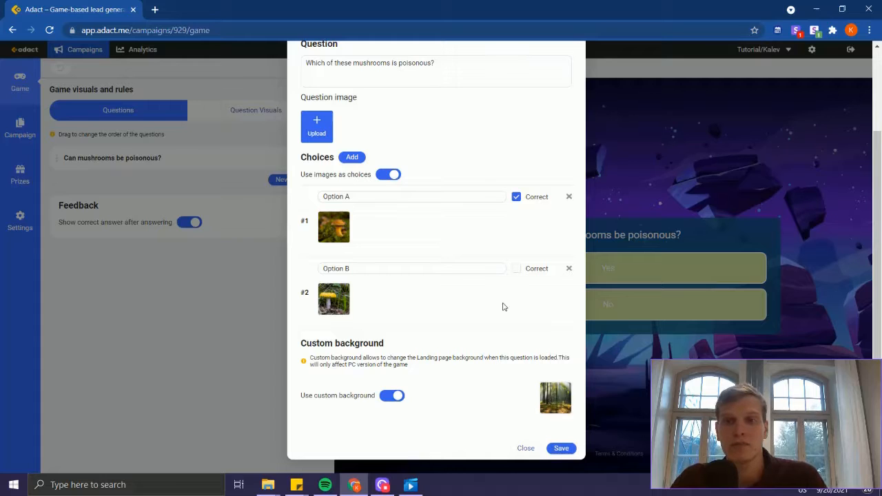
pyautogui.click(559, 449)
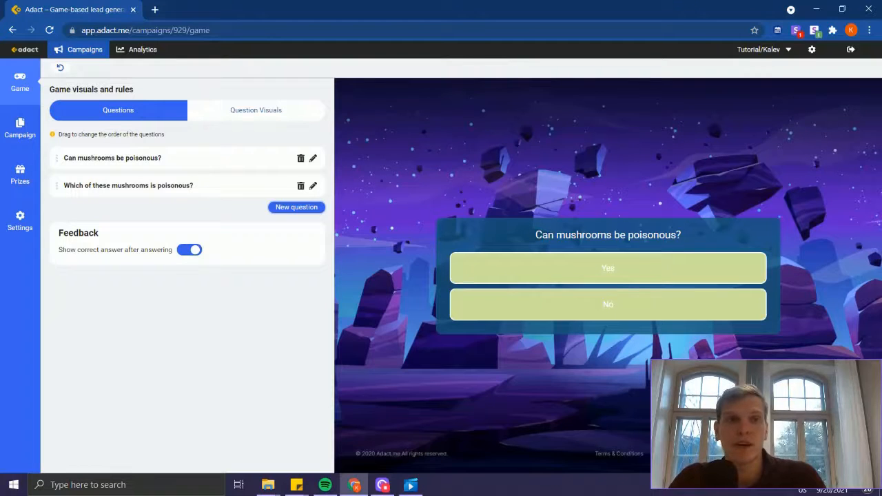
# Step: Try moving the second question above the first, and play through the preview answering Yes and Option B
pyautogui.moveTo(57, 185); pyautogui.dragTo(56, 158)
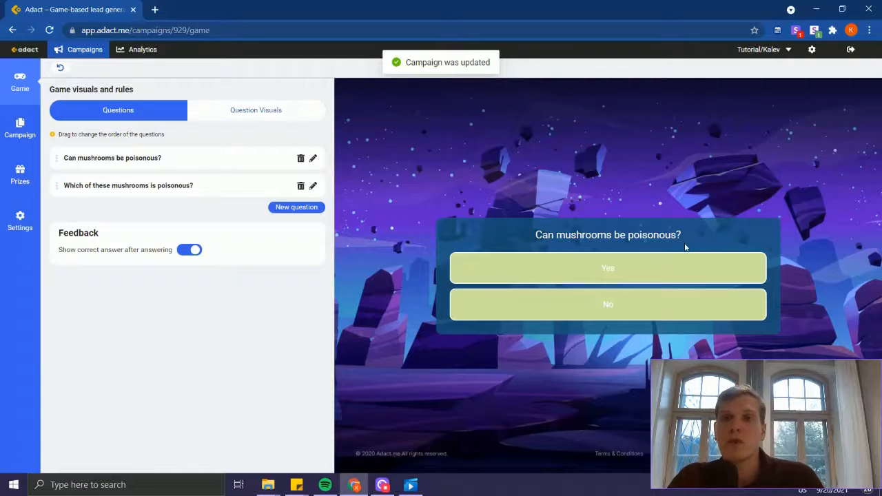
pyautogui.click(639, 267)
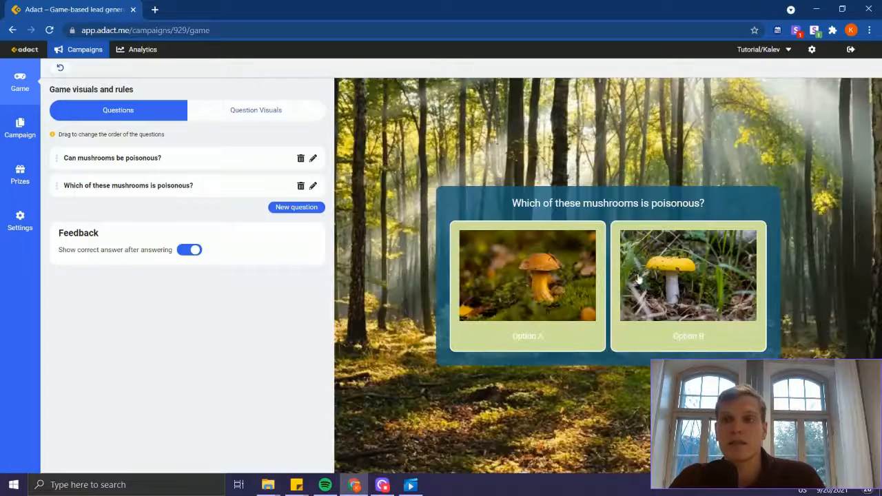
pyautogui.click(668, 279)
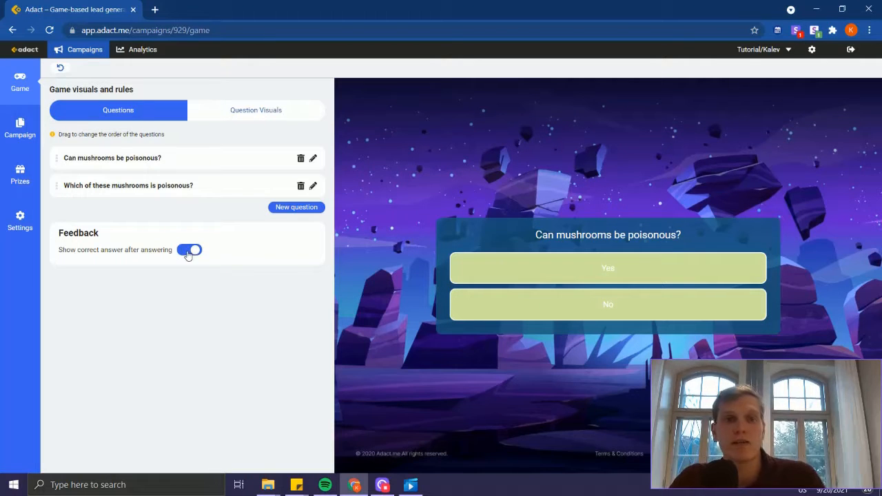
# Step: Turn off showing the correct answer after answering, and test it in the preview with Yes and Option B
pyautogui.click(188, 252)
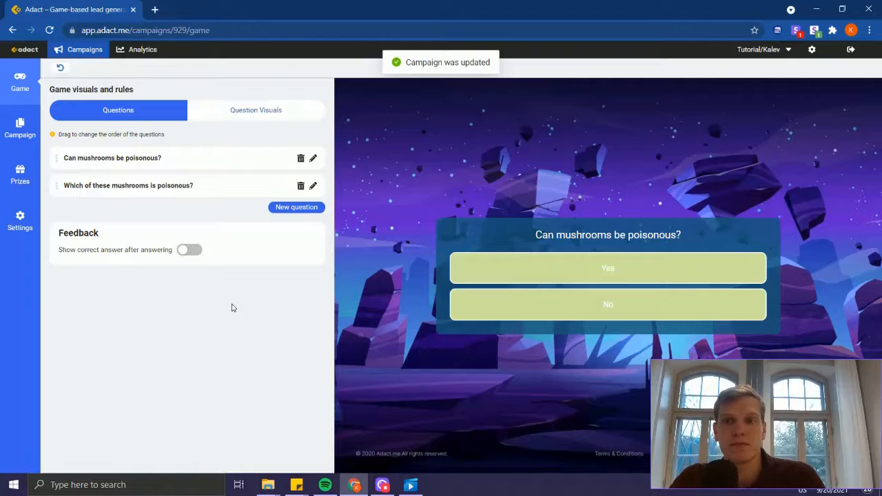
pyautogui.click(610, 277)
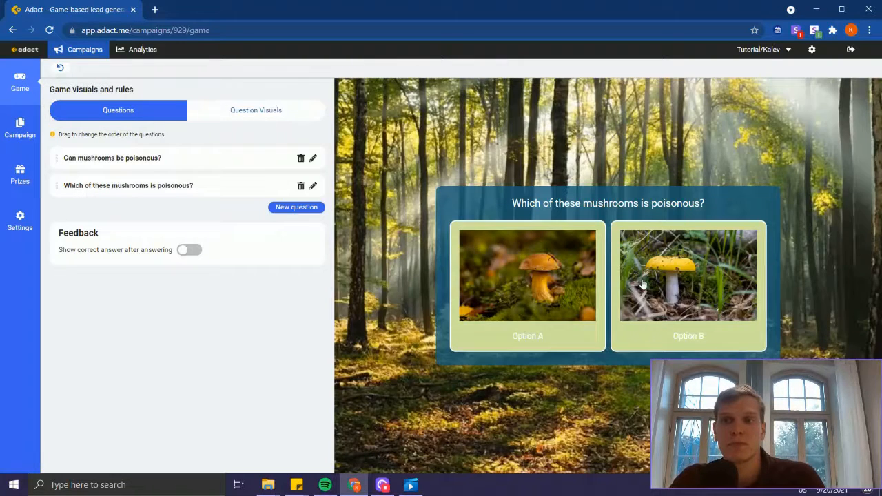
pyautogui.click(641, 283)
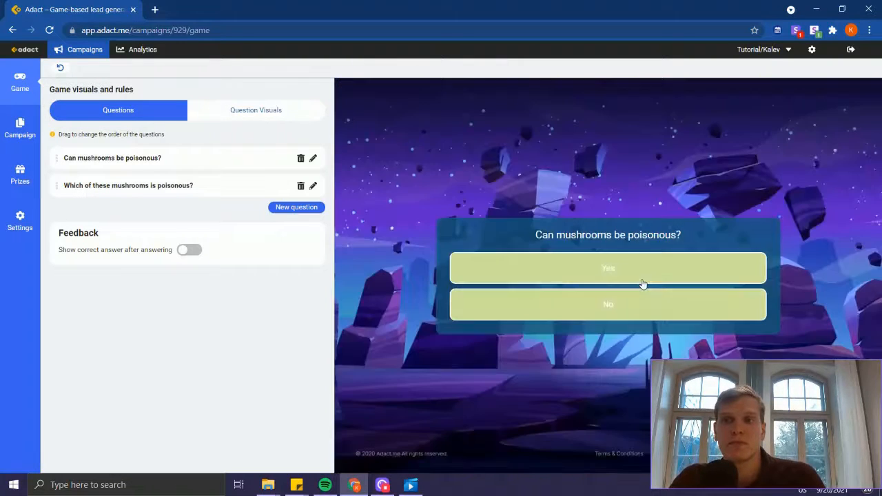
# Step: Set the fill color of the answer choices to black (#000000) and return to the question list
pyautogui.click(264, 111)
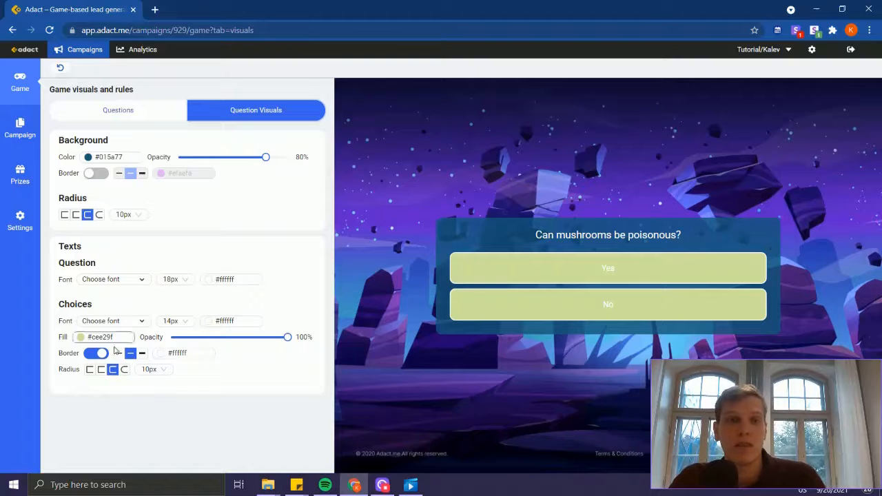
pyautogui.click(81, 340)
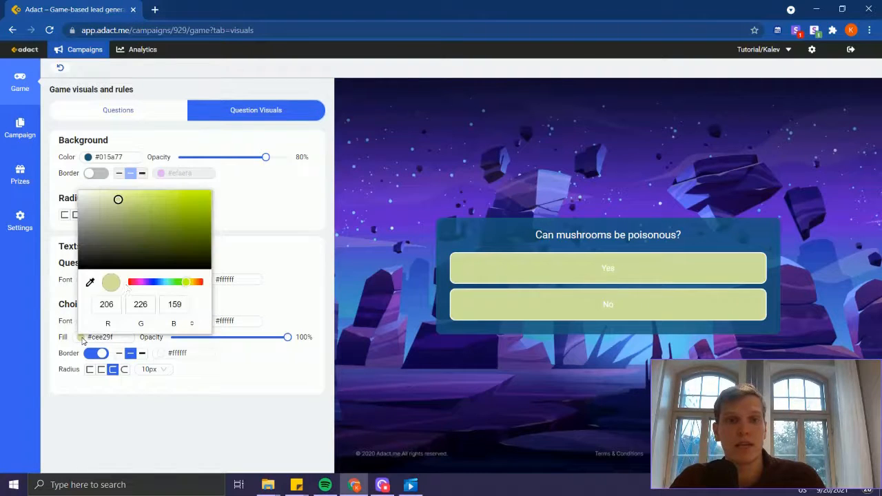
pyautogui.moveTo(155, 235); pyautogui.dragTo(47, 304)
pyautogui.click(291, 295)
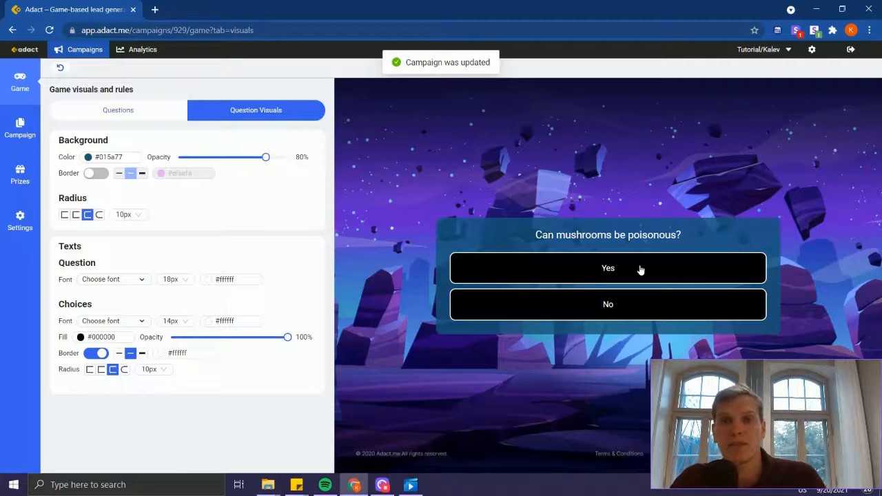
pyautogui.click(107, 115)
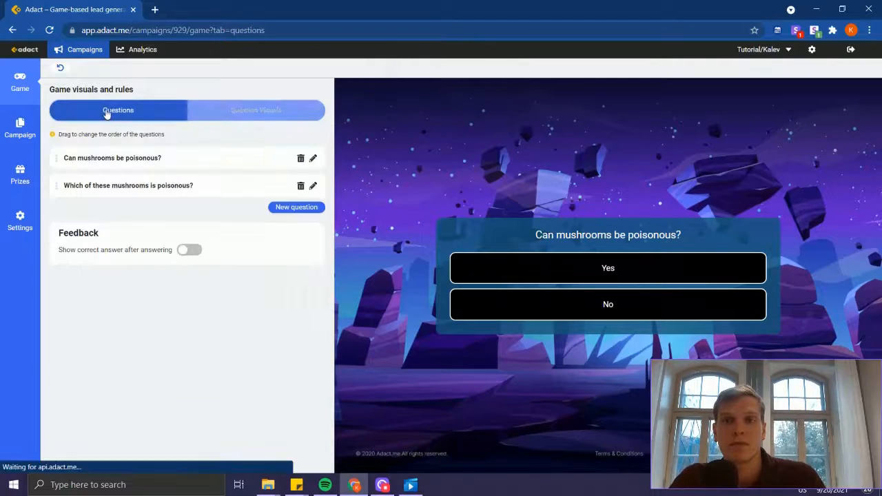